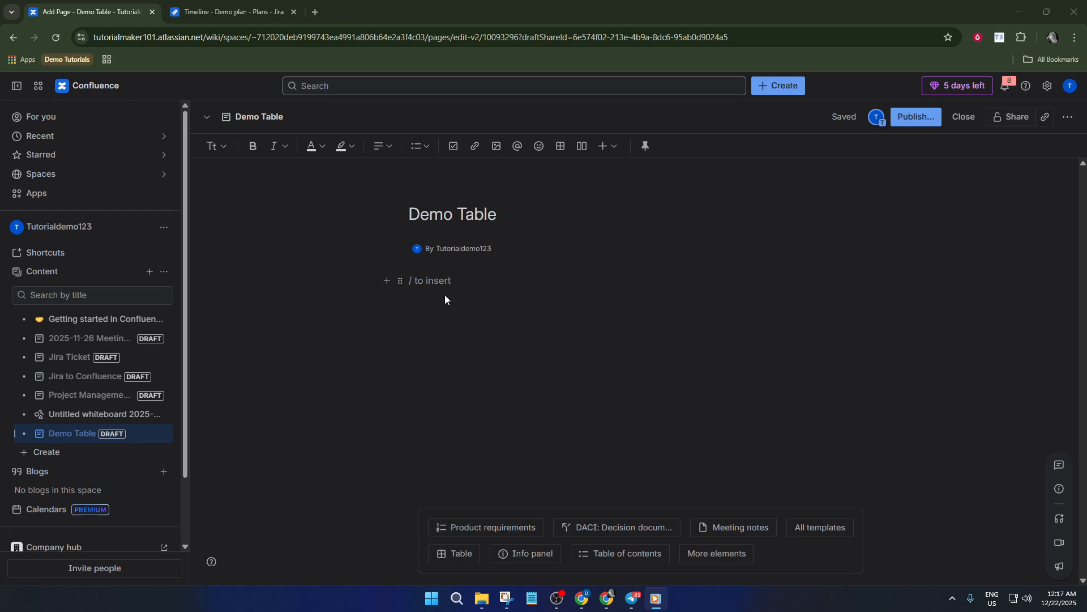
# Insert a three-column, three-row table into the body of the Demo Table page
pyautogui.click(480, 283)
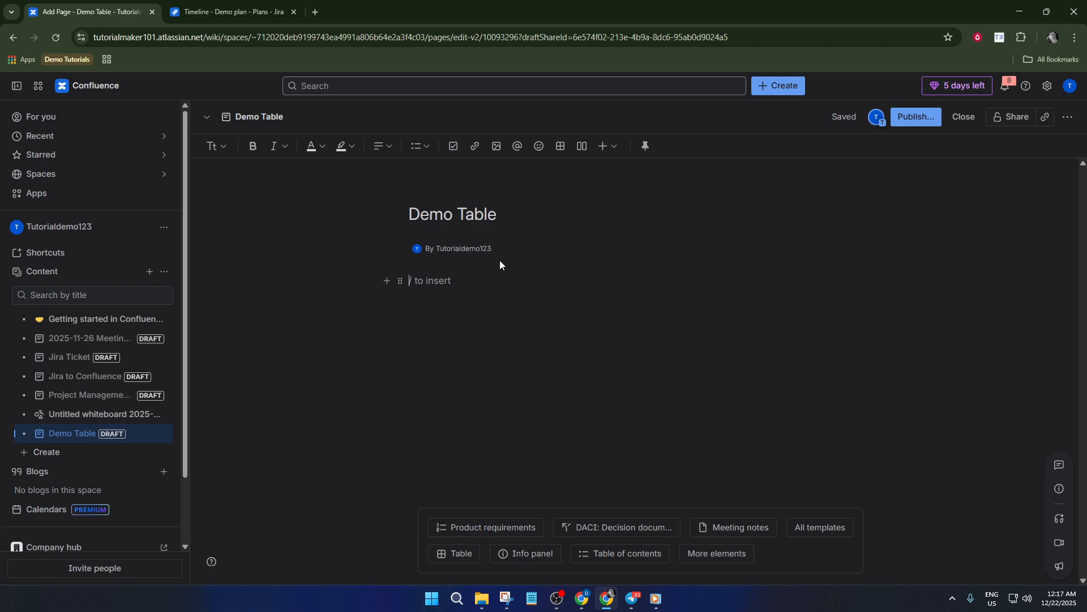
pyautogui.write('/')
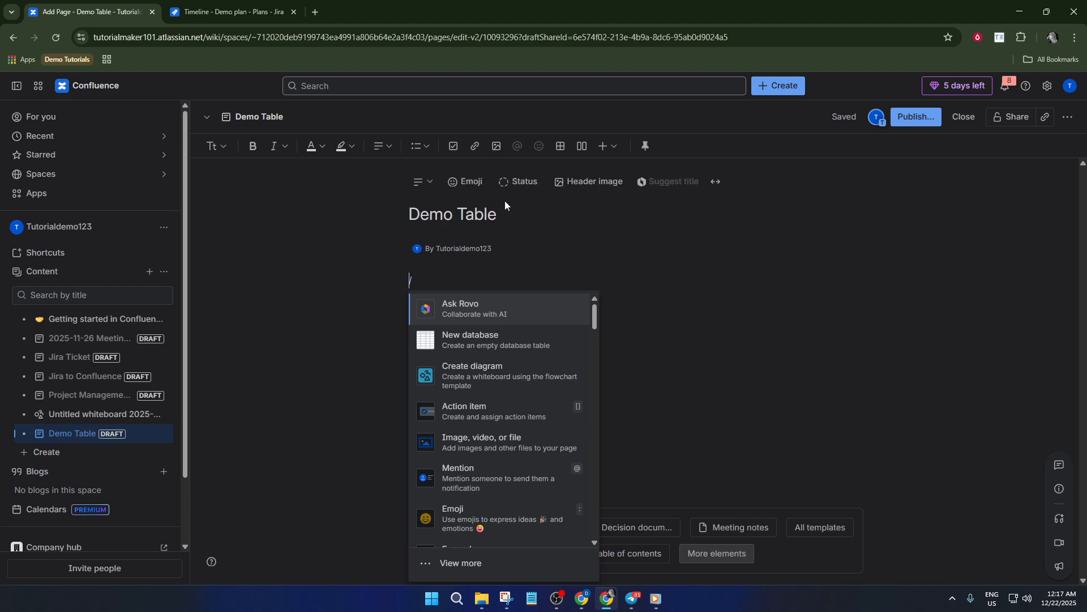
pyautogui.click(560, 150)
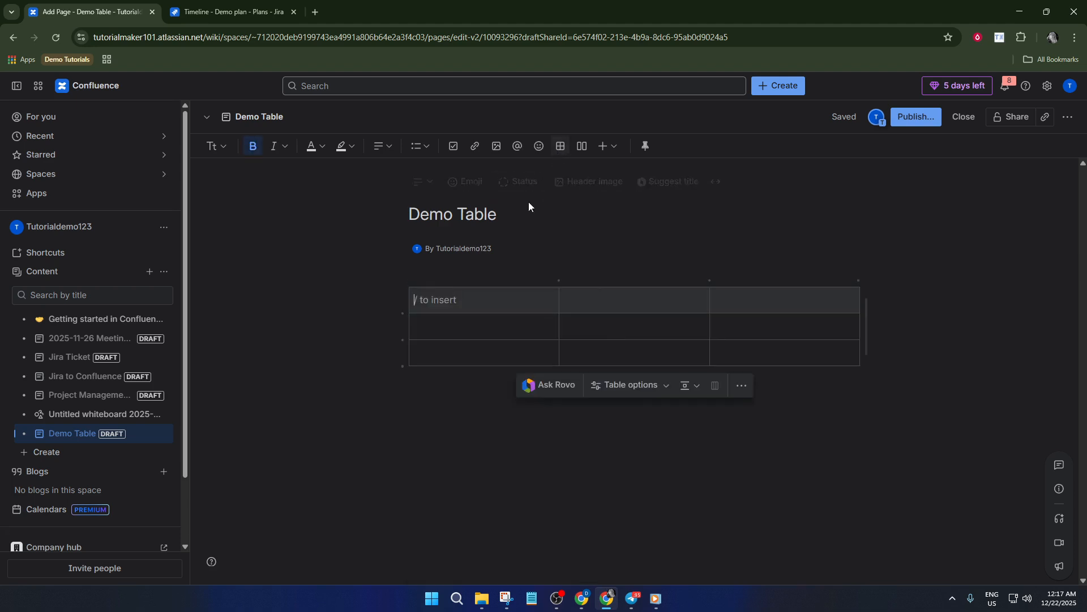
# Insert a second three-by-three table below the first one
pyautogui.click(454, 389)
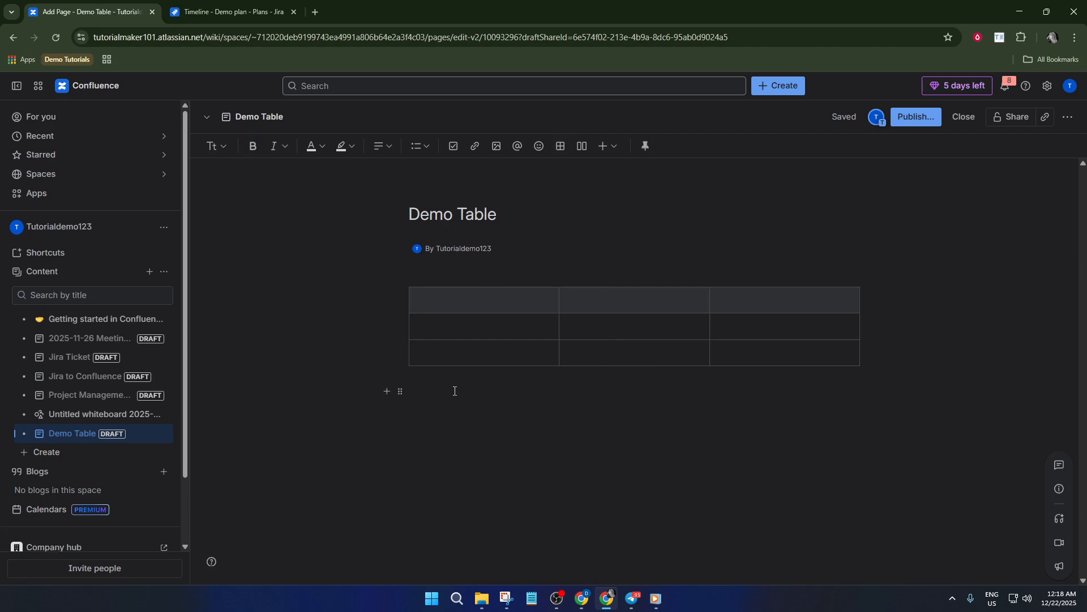
pyautogui.hotkey('shift', 'alt', 't')
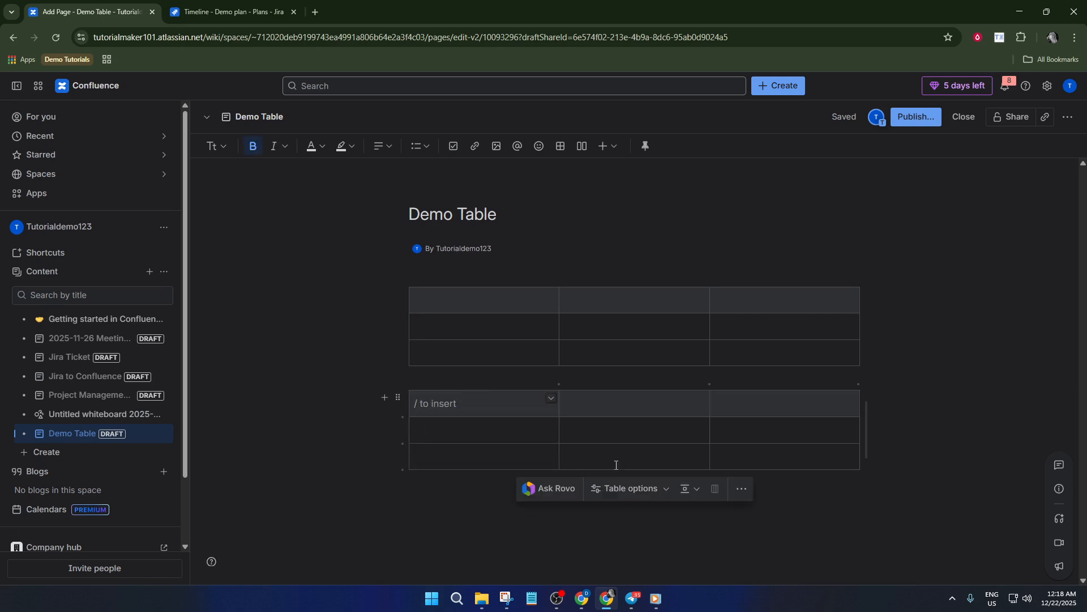
pyautogui.click(455, 457)
pyautogui.click(461, 303)
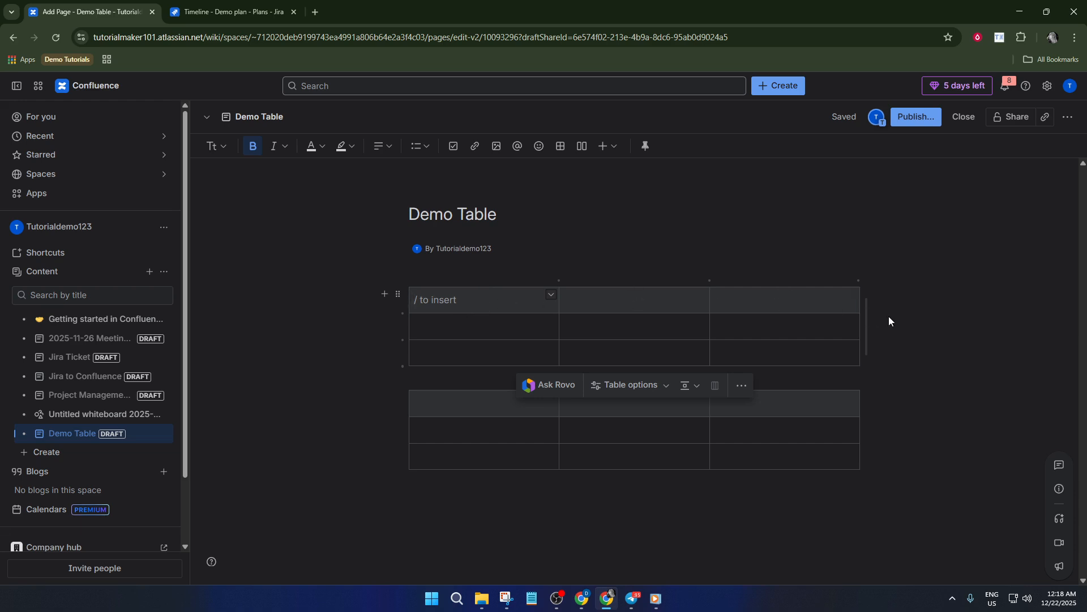
pyautogui.moveTo(867, 318)
pyautogui.mouseDown()
pyautogui.moveTo(750, 322)
pyautogui.moveTo(866, 321)
pyautogui.mouseUp()
pyautogui.write('/')
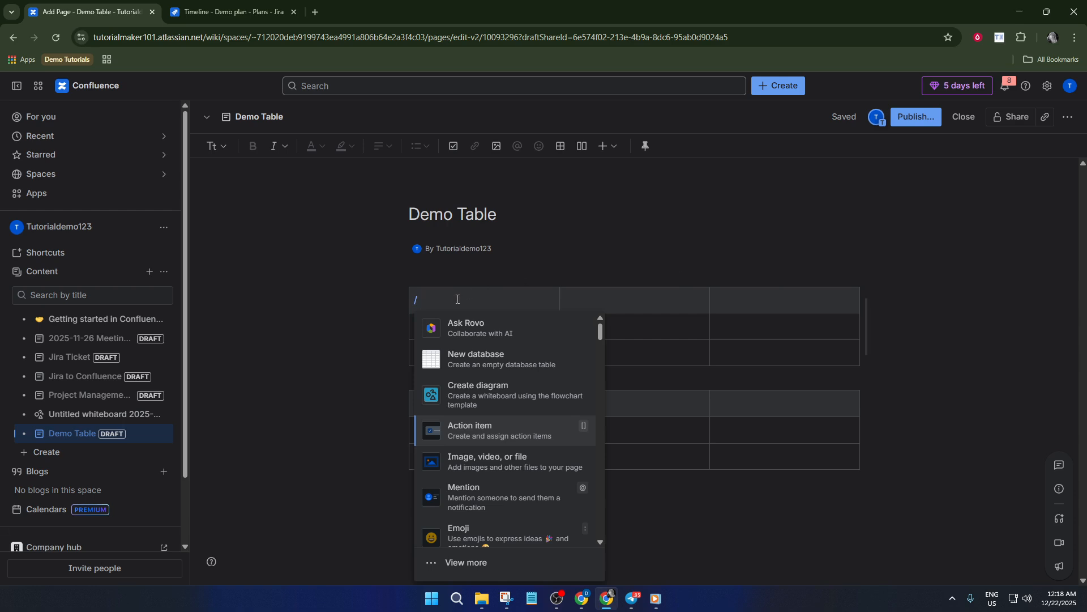
pyautogui.press('BackSpace')
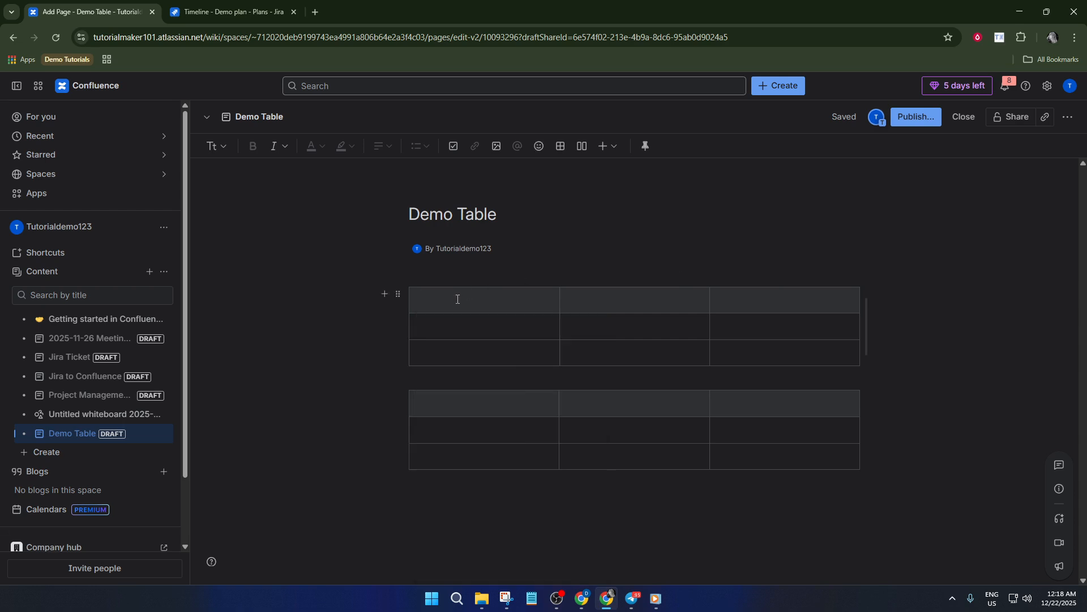
# Enter the headings Task, Assignee and Date in the header row of the first table
pyautogui.click(457, 299)
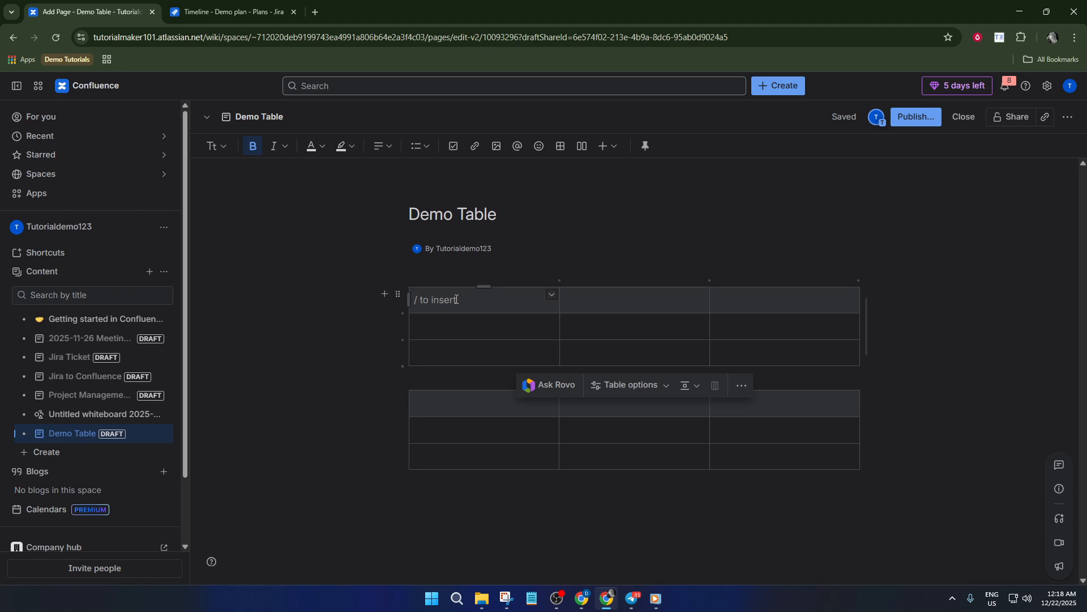
pyautogui.write('Task')
pyautogui.press('Tab')
pyautogui.write('Assignee')
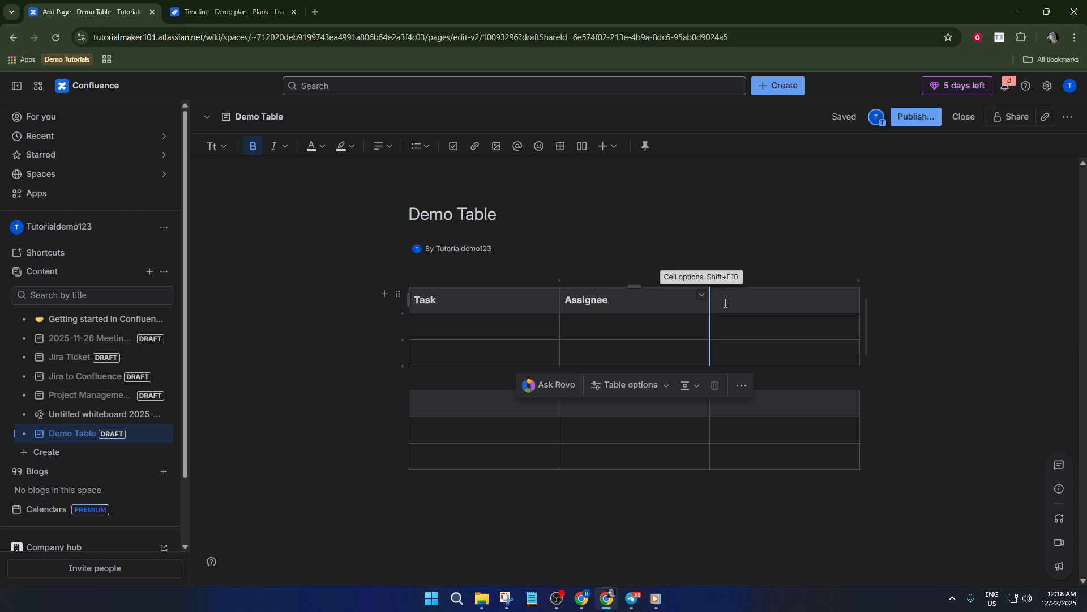
pyautogui.click(738, 301)
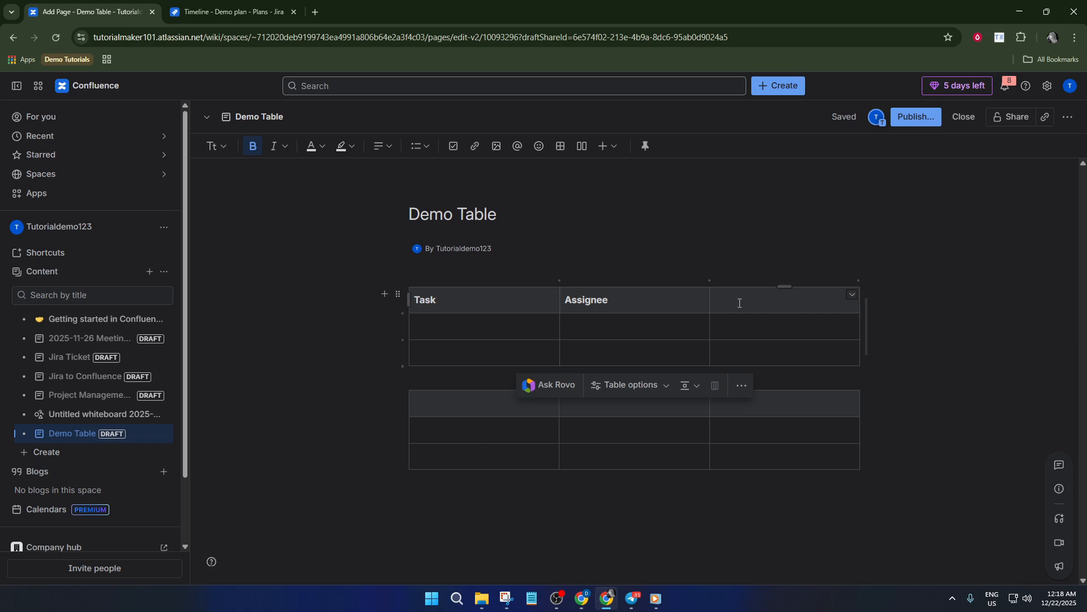
pyautogui.write('Date')
# Fill the Task column of the first table with the medium yellow background color
pyautogui.click(435, 298)
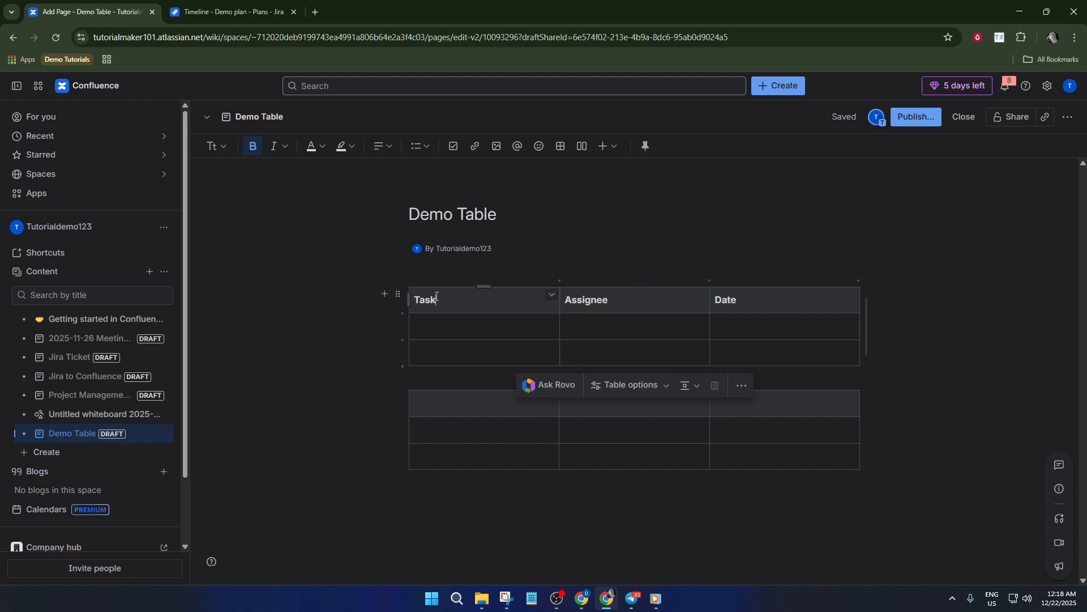
pyautogui.click(483, 283)
pyautogui.moveTo(585, 366)
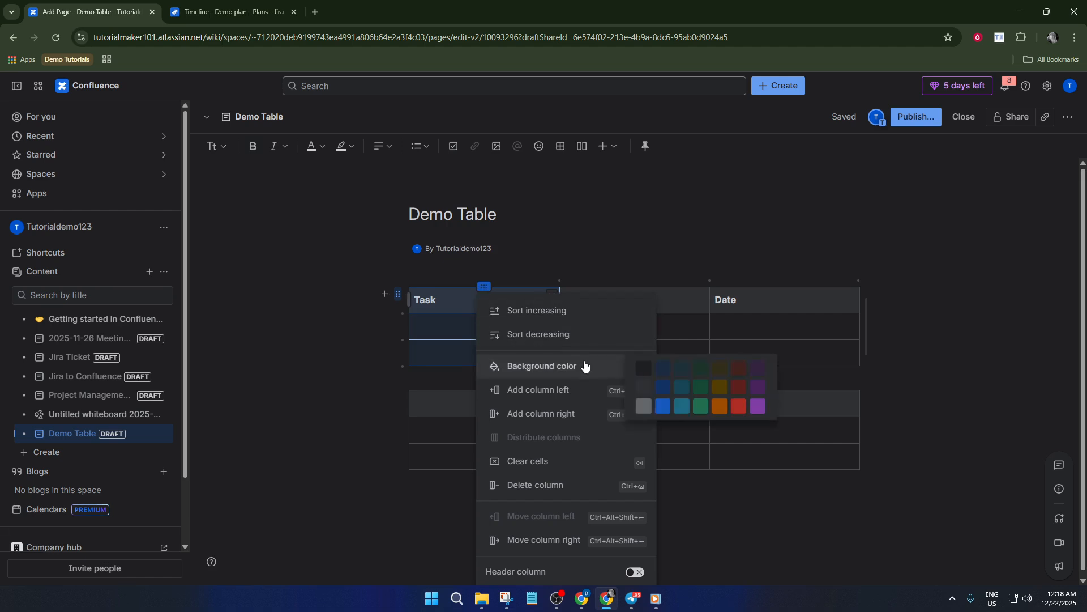
pyautogui.click(721, 388)
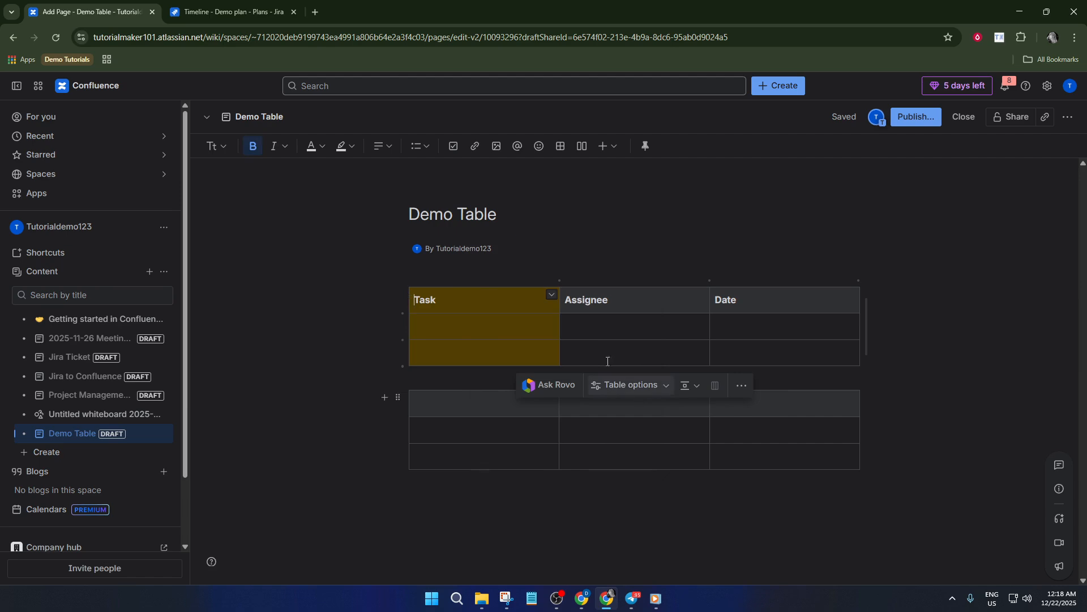
# Set the Task column's background to the darkest yellow shade
pyautogui.click(482, 283)
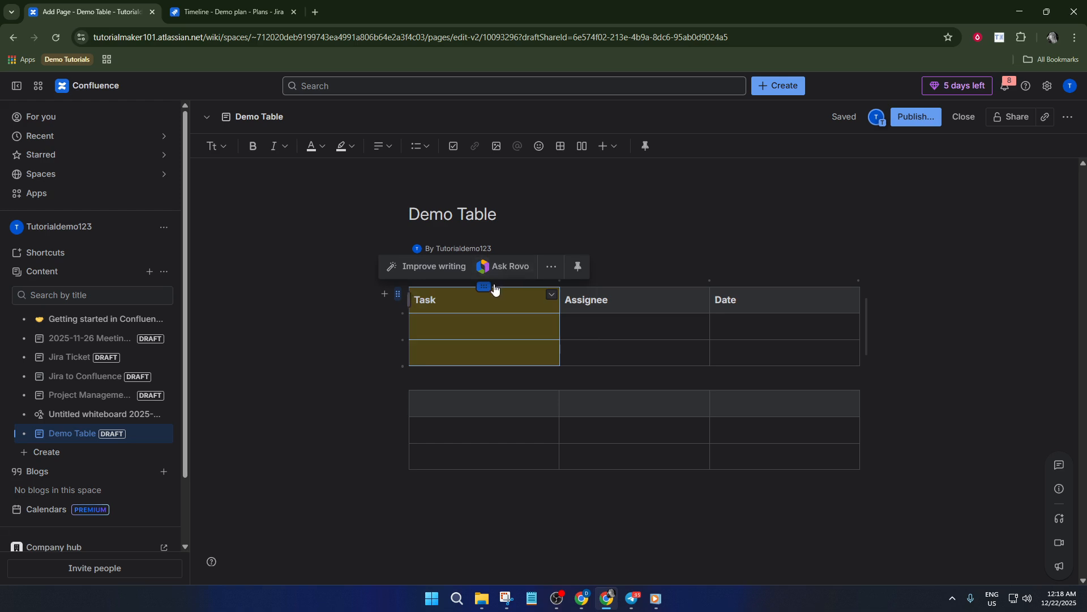
pyautogui.click(485, 286)
pyautogui.moveTo(563, 371)
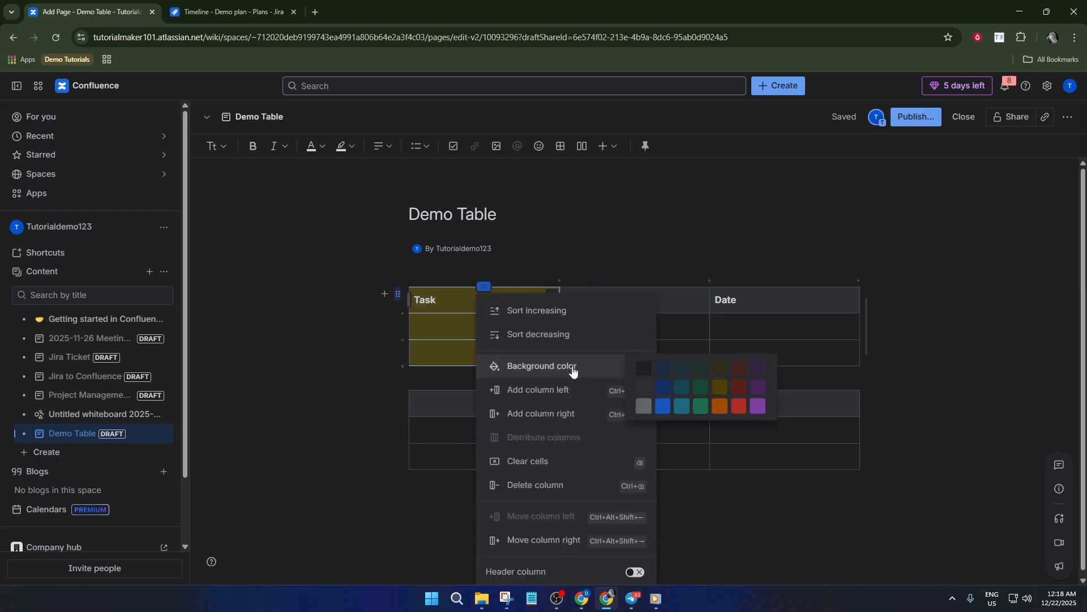
pyautogui.click(721, 369)
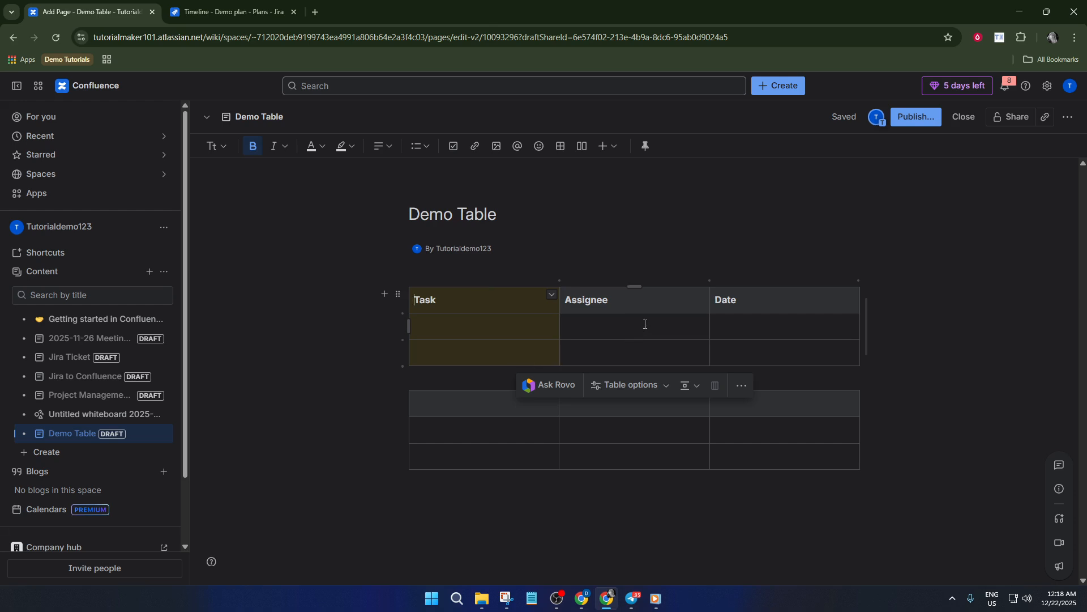
# Select the whole first table and look through its additional table options
pyautogui.click(634, 301)
pyautogui.click(485, 286)
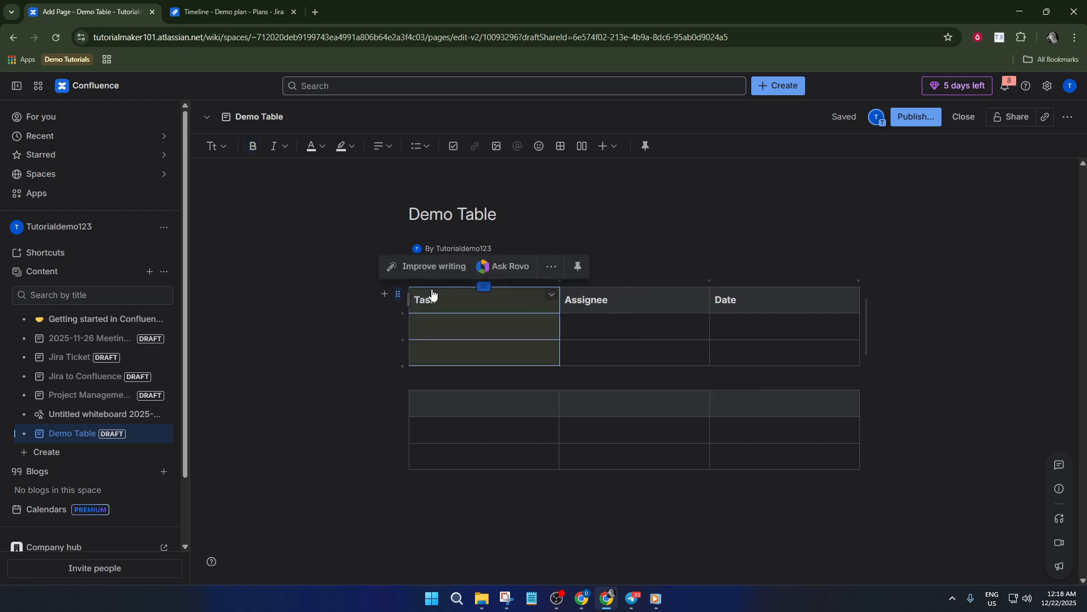
pyautogui.click(396, 294)
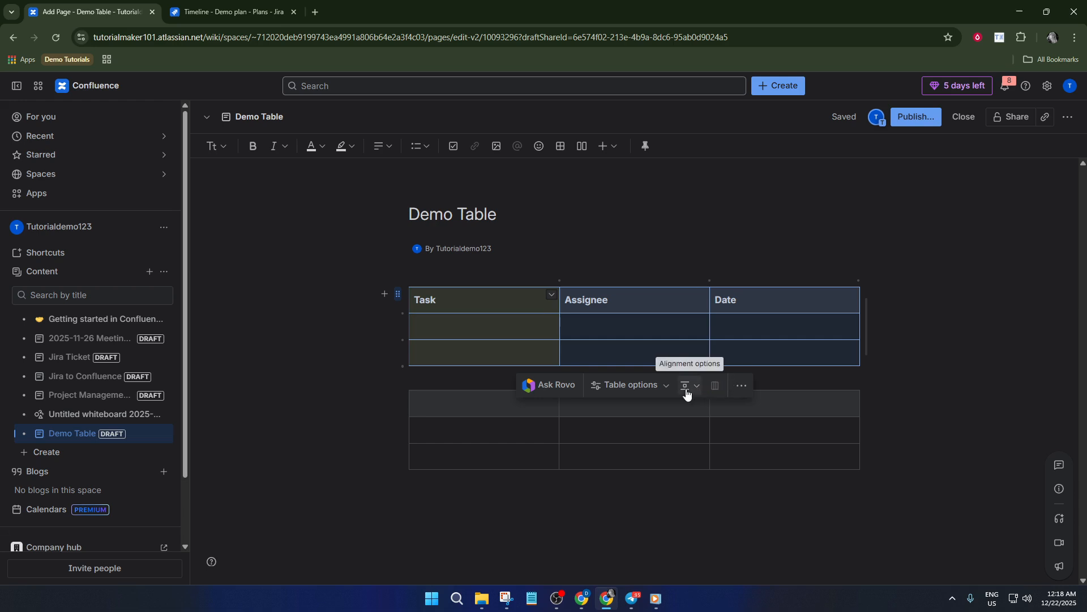
pyautogui.click(742, 387)
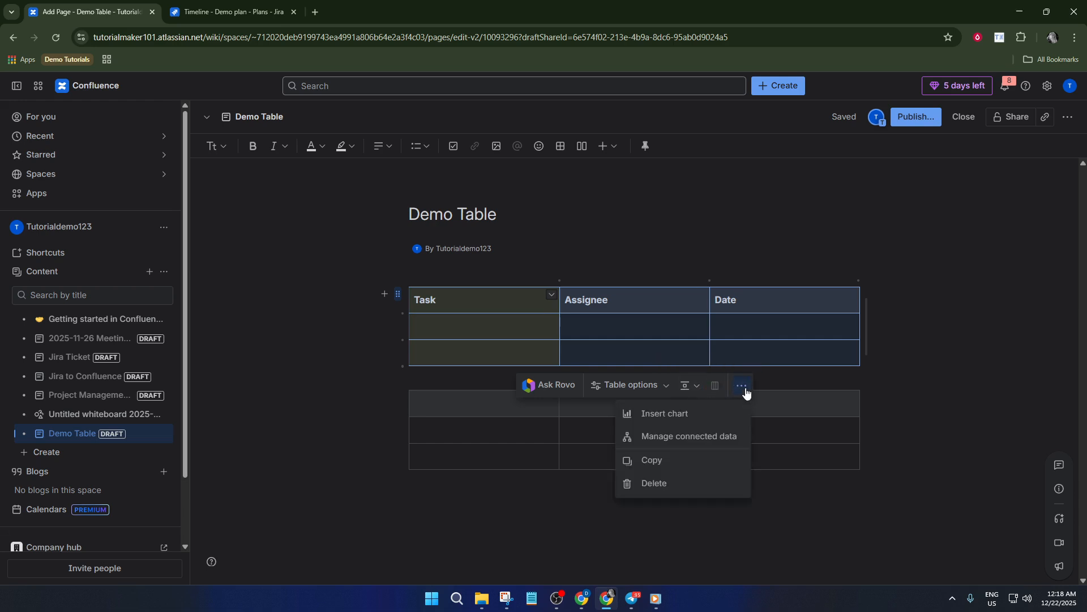
pyautogui.click(744, 388)
pyautogui.click(743, 387)
pyautogui.click(742, 387)
pyautogui.click(602, 324)
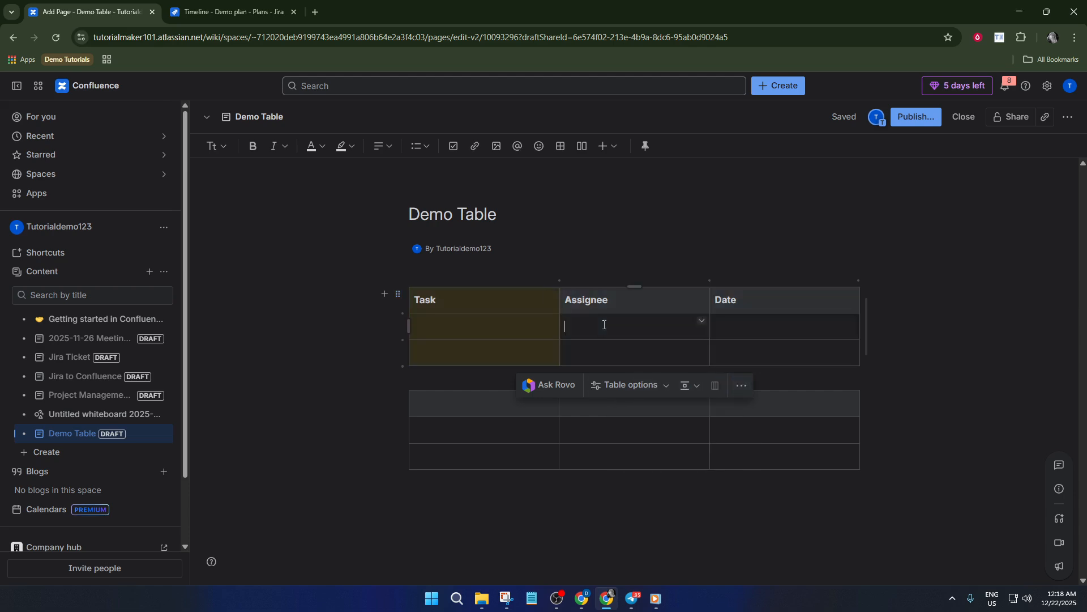
# Select the Task and Assignee columns together and view the extra actions offered for the selection
pyautogui.click(481, 299)
pyautogui.click(484, 286)
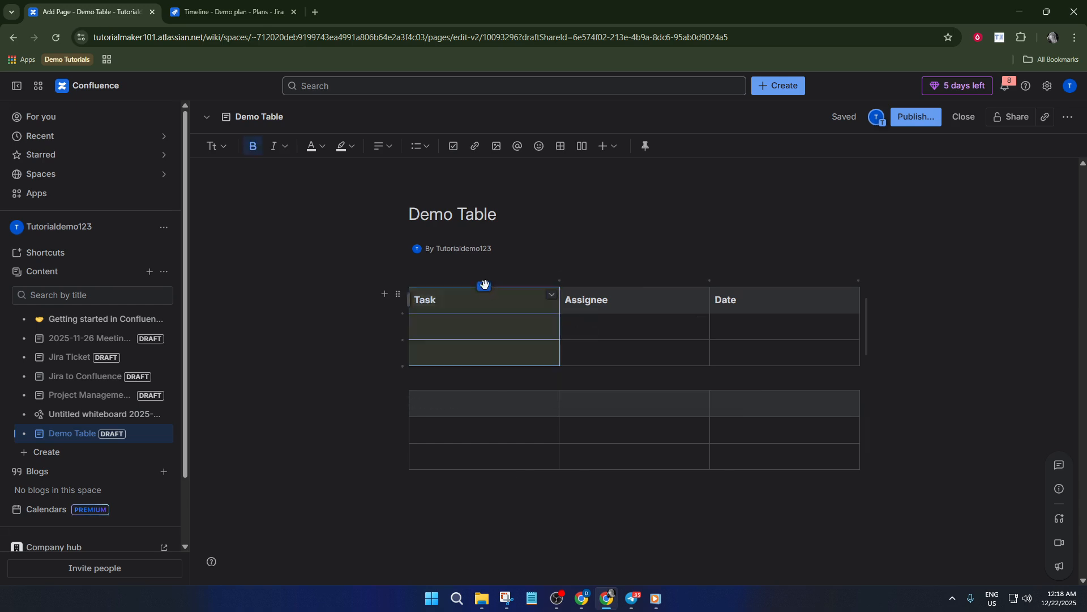
pyautogui.keyDown('shift'); pyautogui.click(636, 287); pyautogui.keyUp('shift')
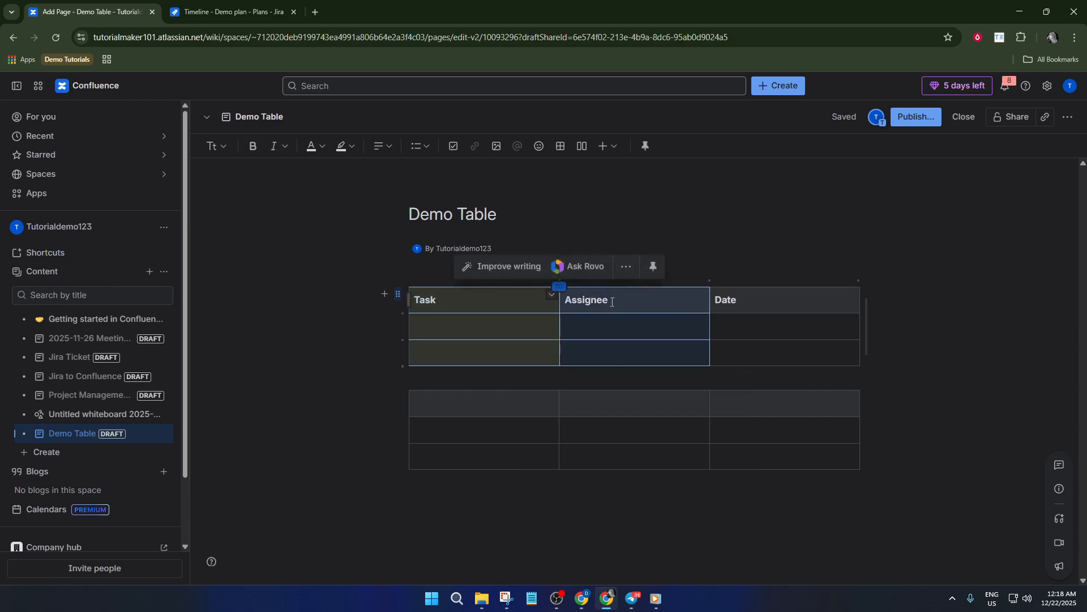
pyautogui.click(630, 273)
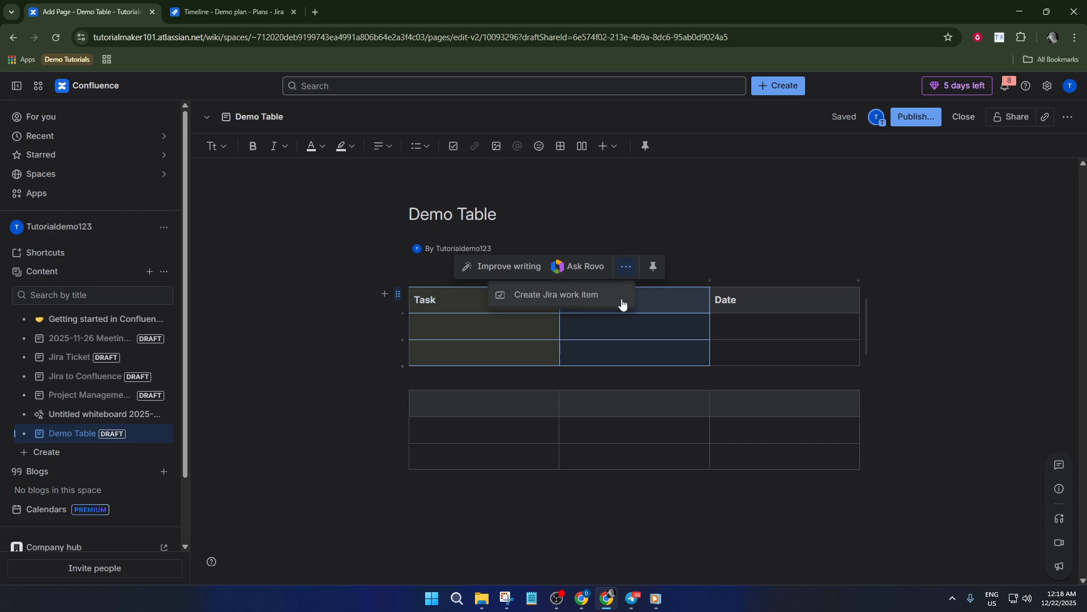
pyautogui.click(669, 325)
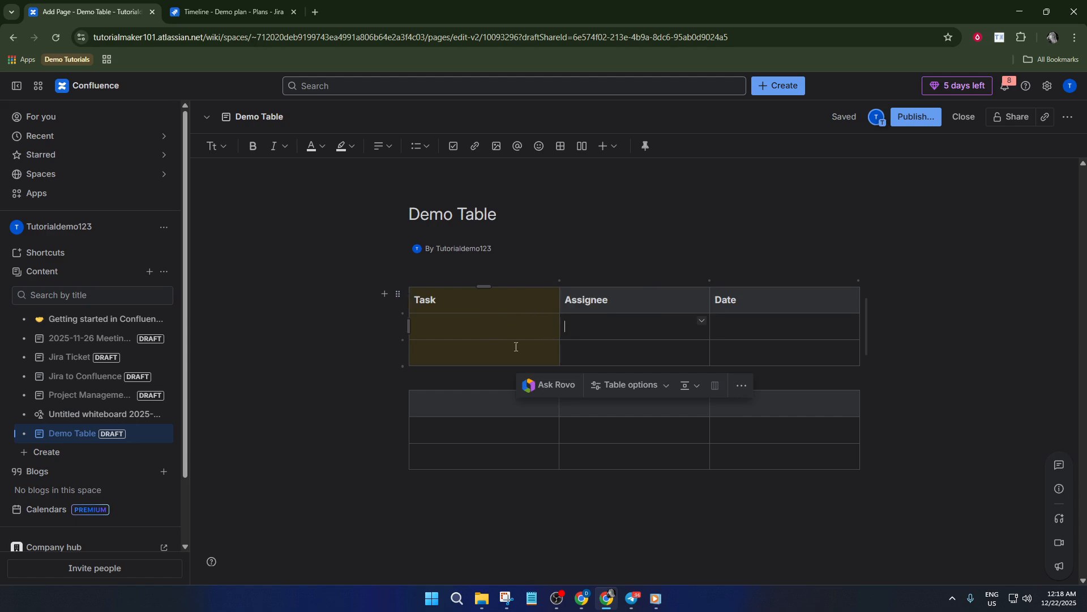
# Add a column between Task and Assignee and a row at the bottom of the first table
pyautogui.moveTo(407, 320); pyautogui.dragTo(403, 351)
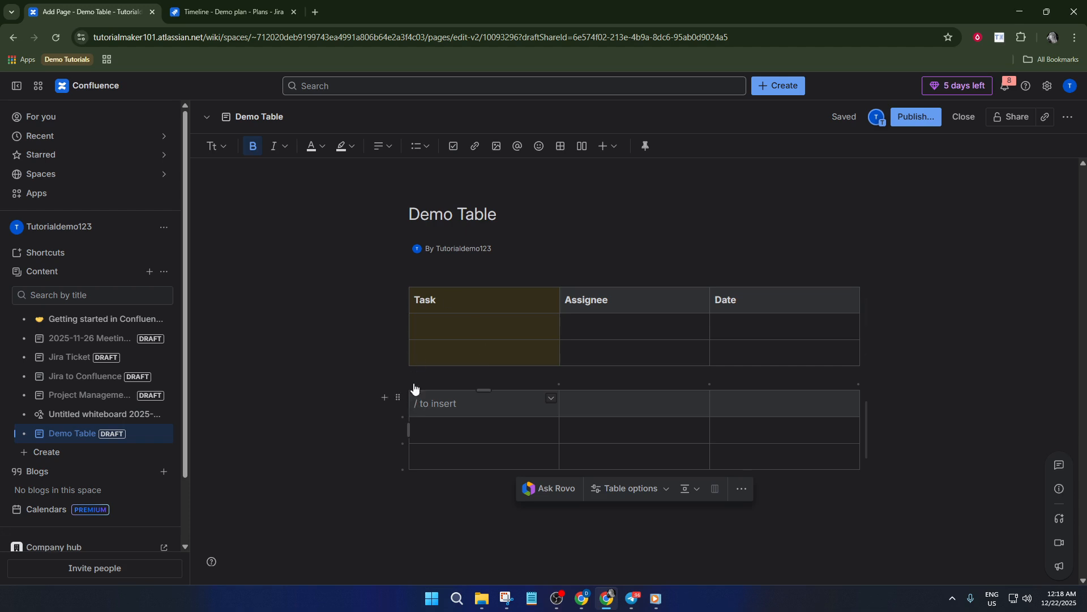
pyautogui.click(406, 364)
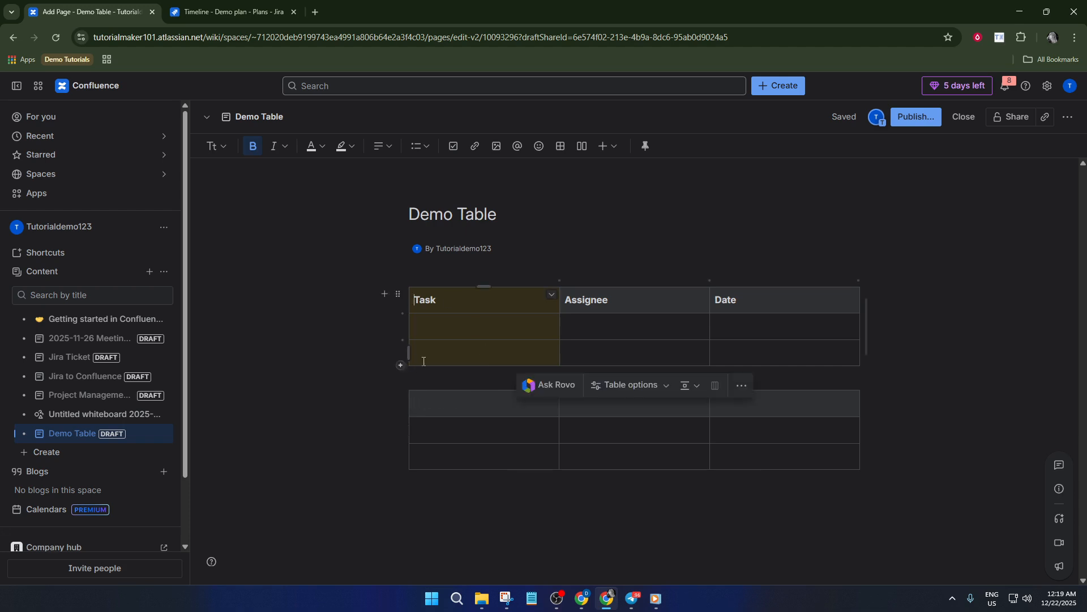
pyautogui.click(560, 278)
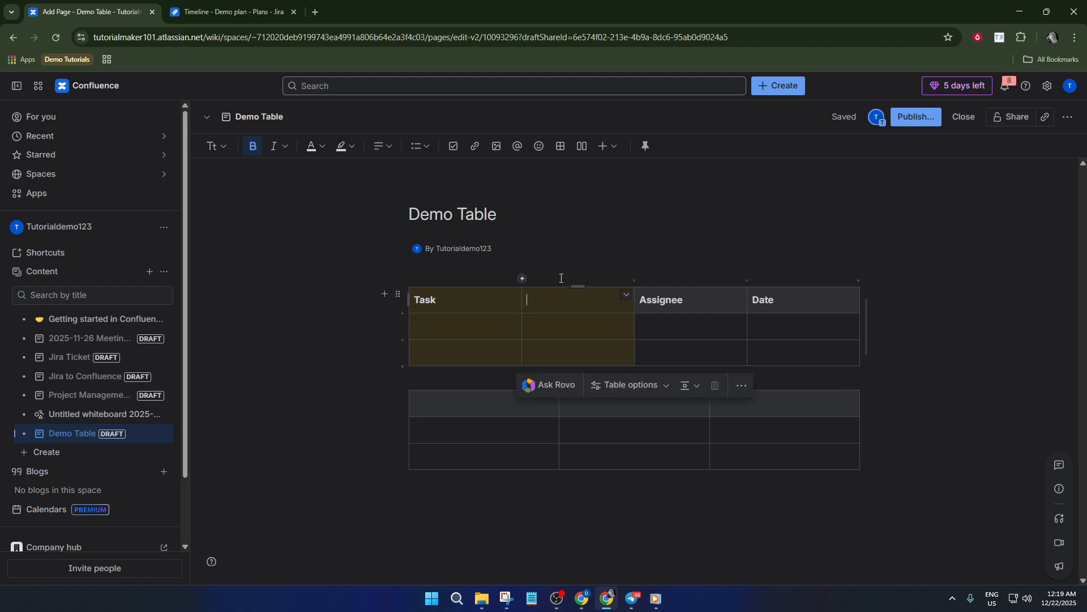
pyautogui.click(401, 367)
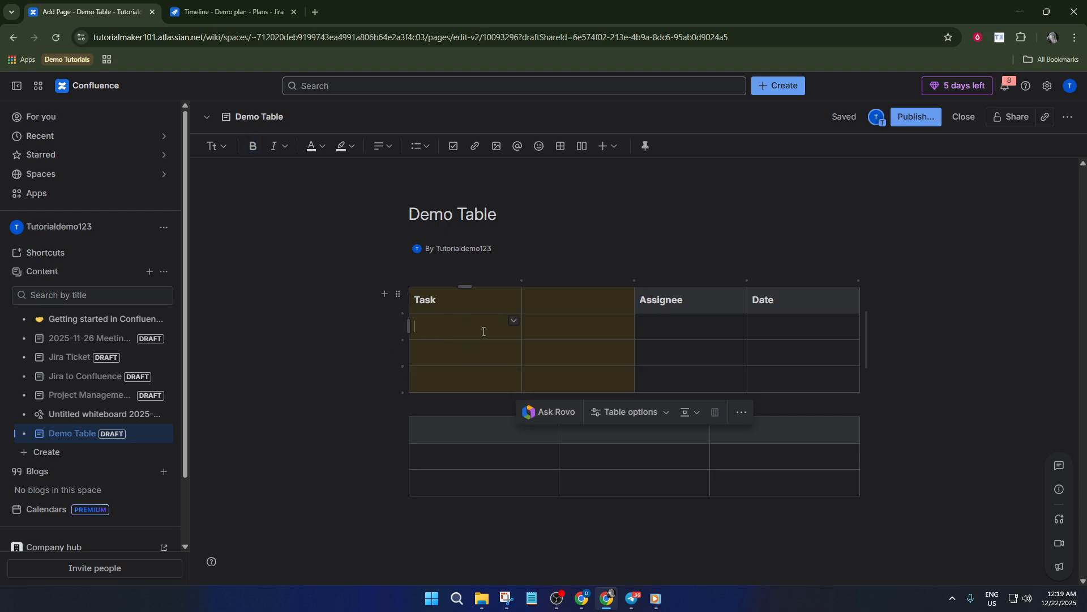
# Insert a red status label reading STATUS in the first cell under the Task heading
pyautogui.write('/sat')
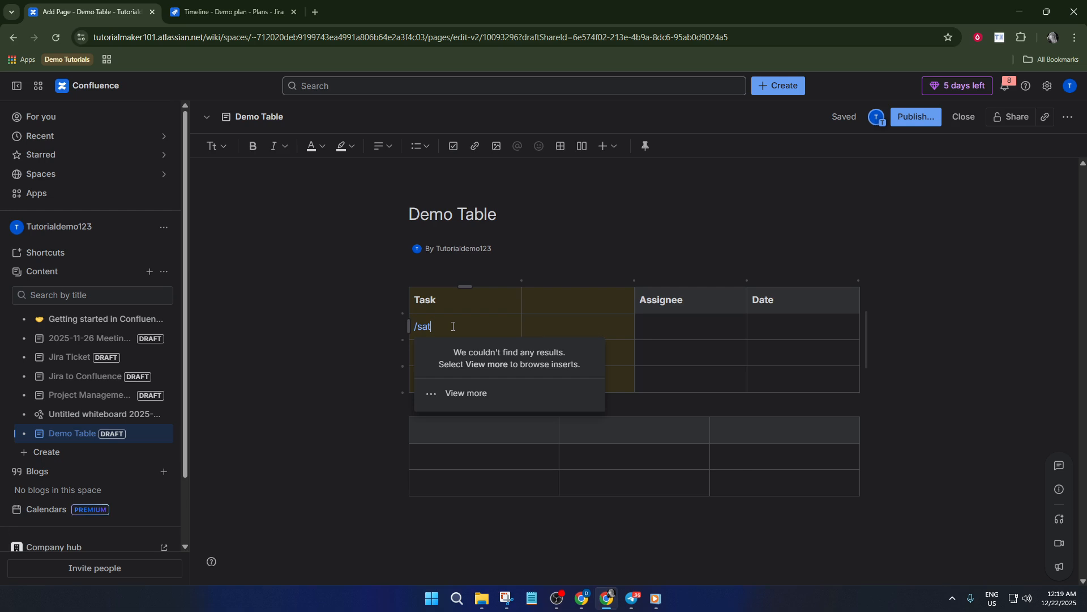
pyautogui.press('BackSpace')
pyautogui.write('t')
pyautogui.press('BackSpace')
pyautogui.press('BackSpace')
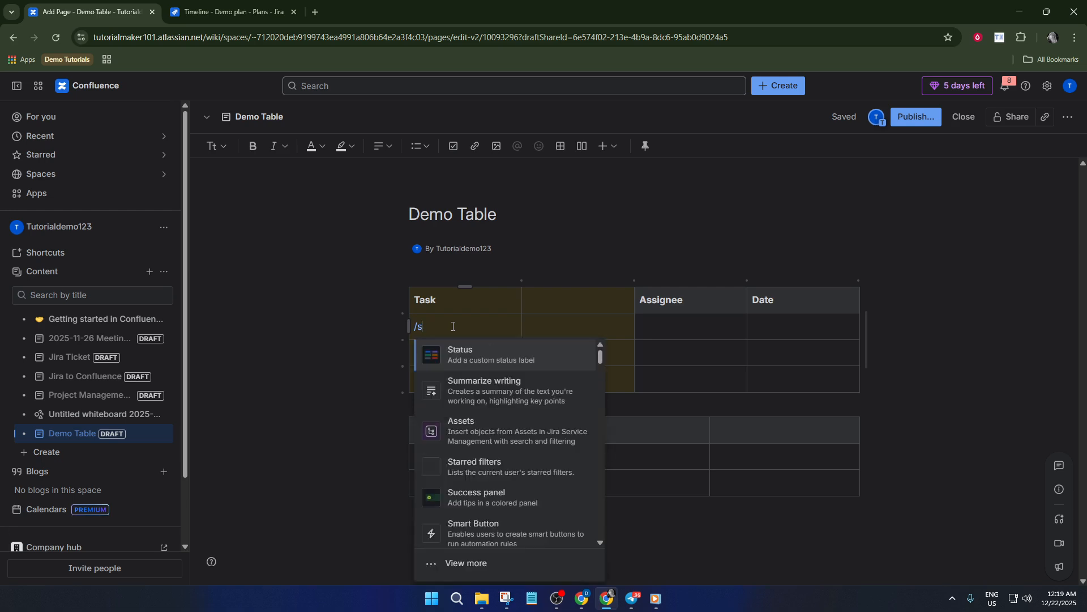
pyautogui.write('t')
pyautogui.click(472, 358)
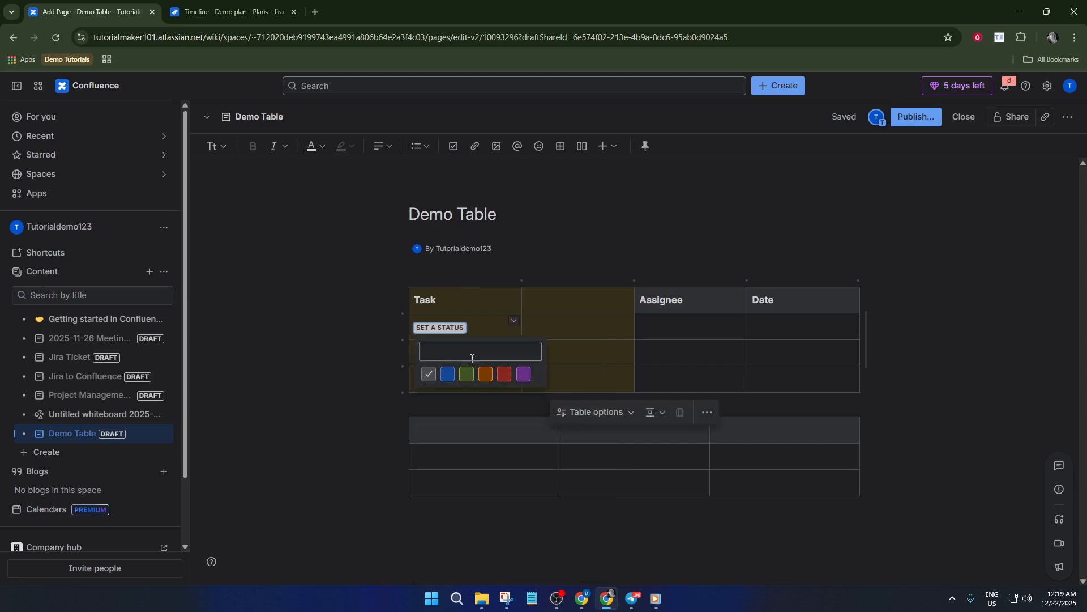
pyautogui.write('STATUS')
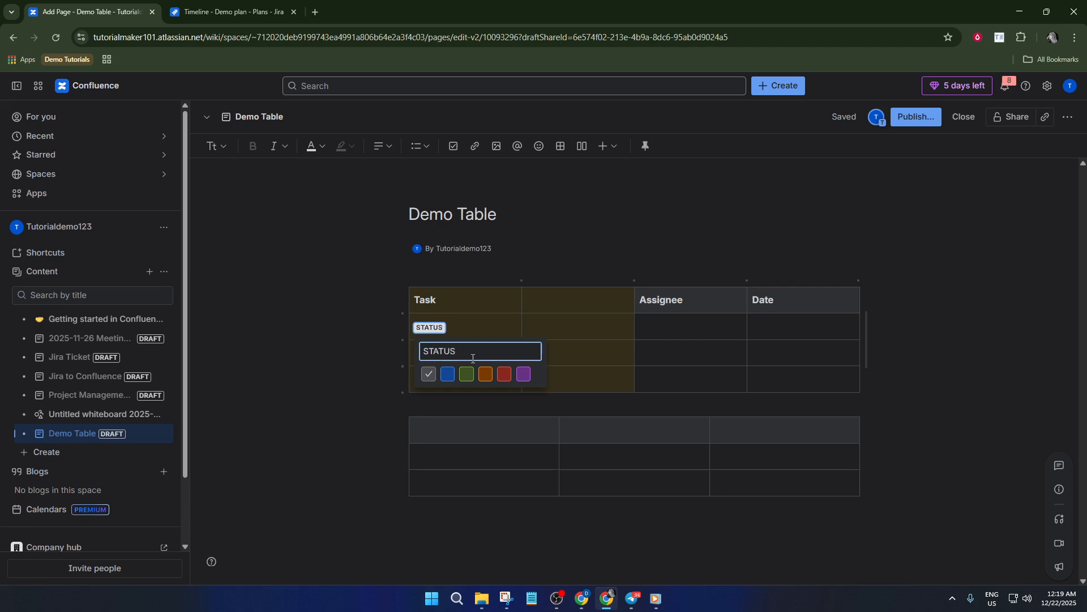
pyautogui.click(504, 375)
# Start inserting Jira Work Items in the empty cell beside the STATUS label
pyautogui.click(615, 335)
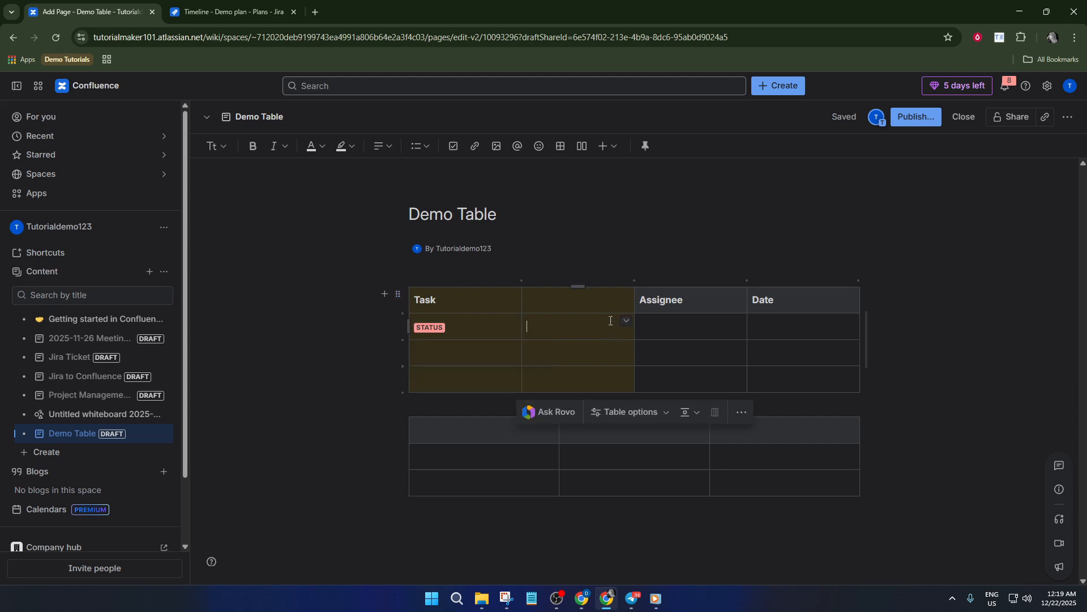
pyautogui.write('/jira')
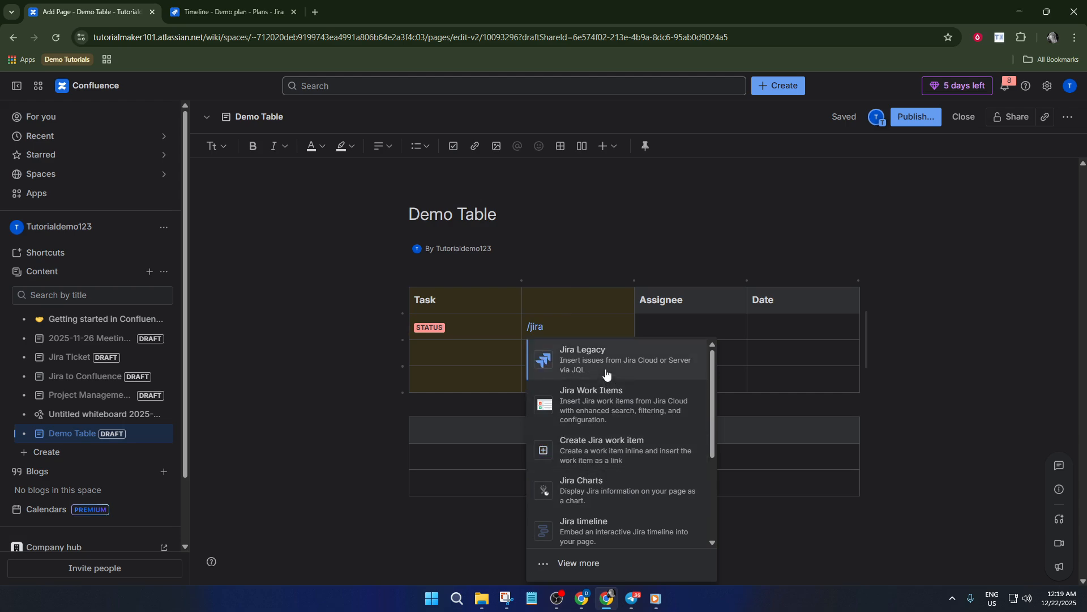
pyautogui.click(606, 409)
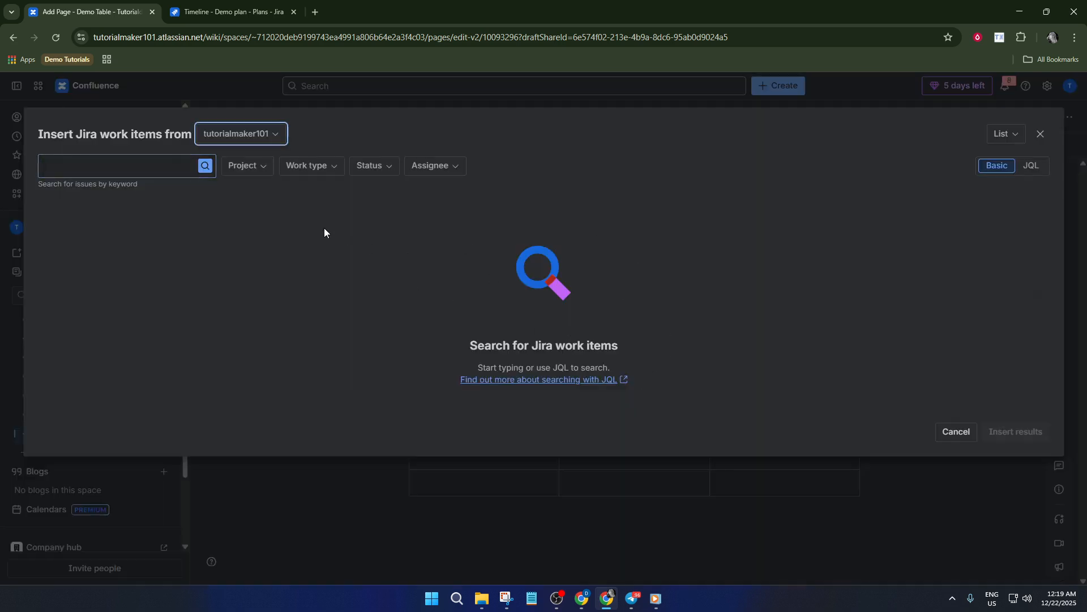
# Filter the Jira work items to the project My Software Team only
pyautogui.click(250, 166)
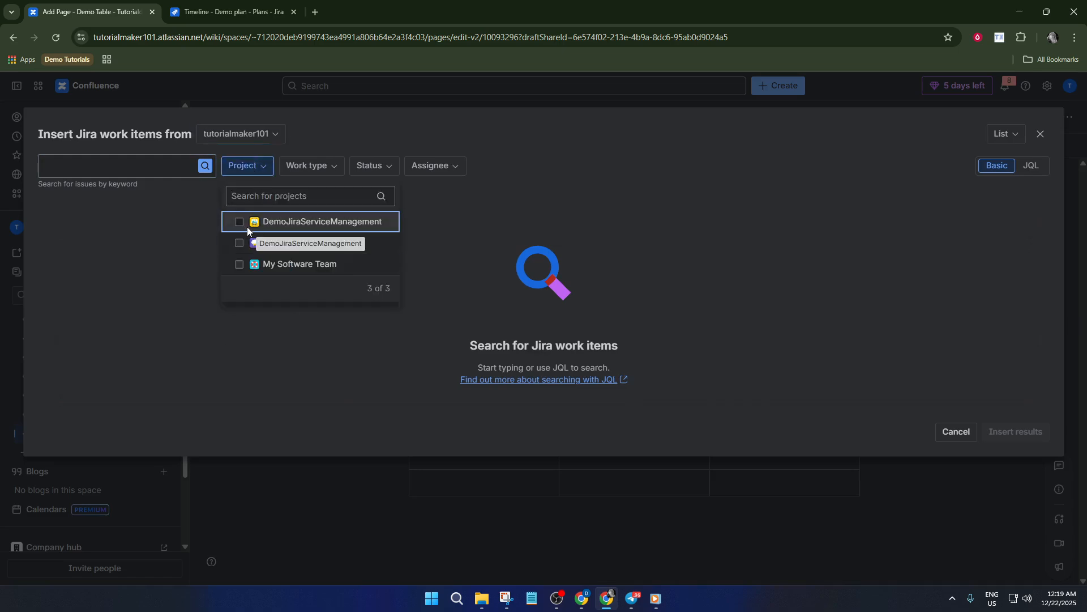
pyautogui.click(240, 222)
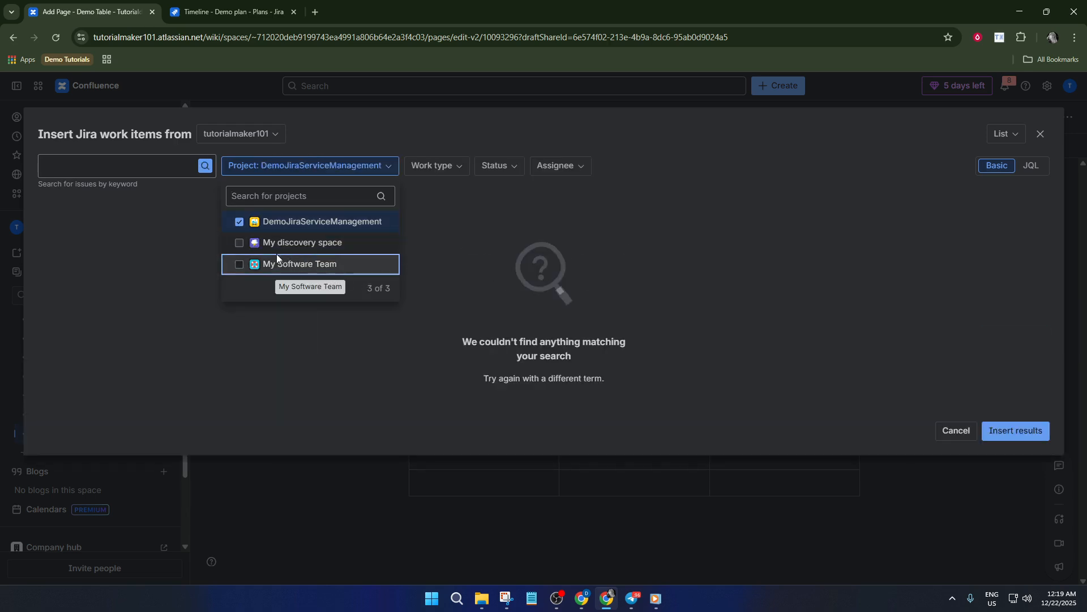
pyautogui.click(235, 263)
pyautogui.click(239, 226)
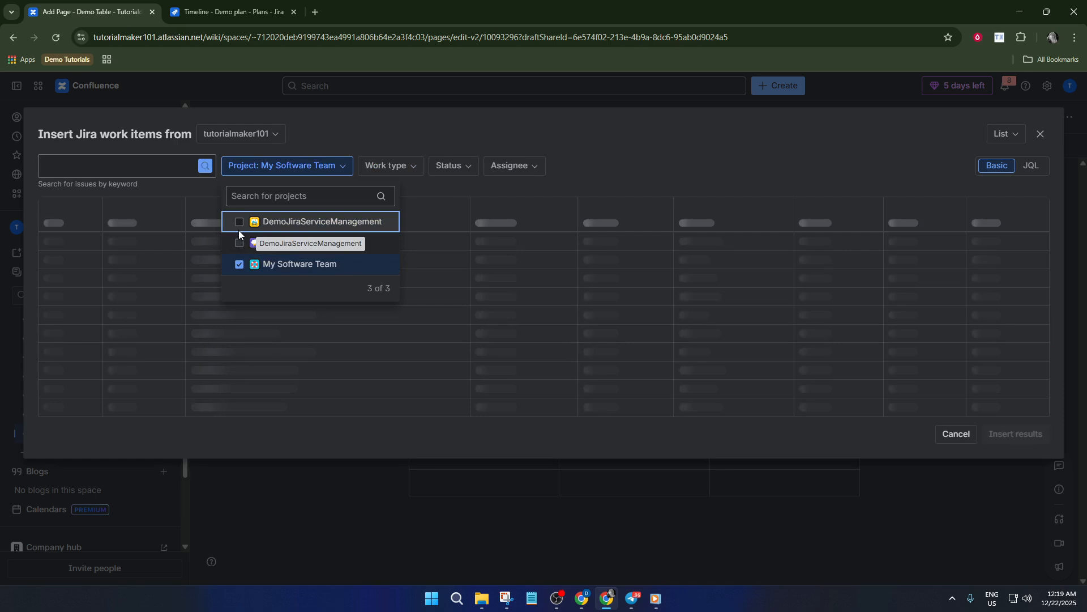